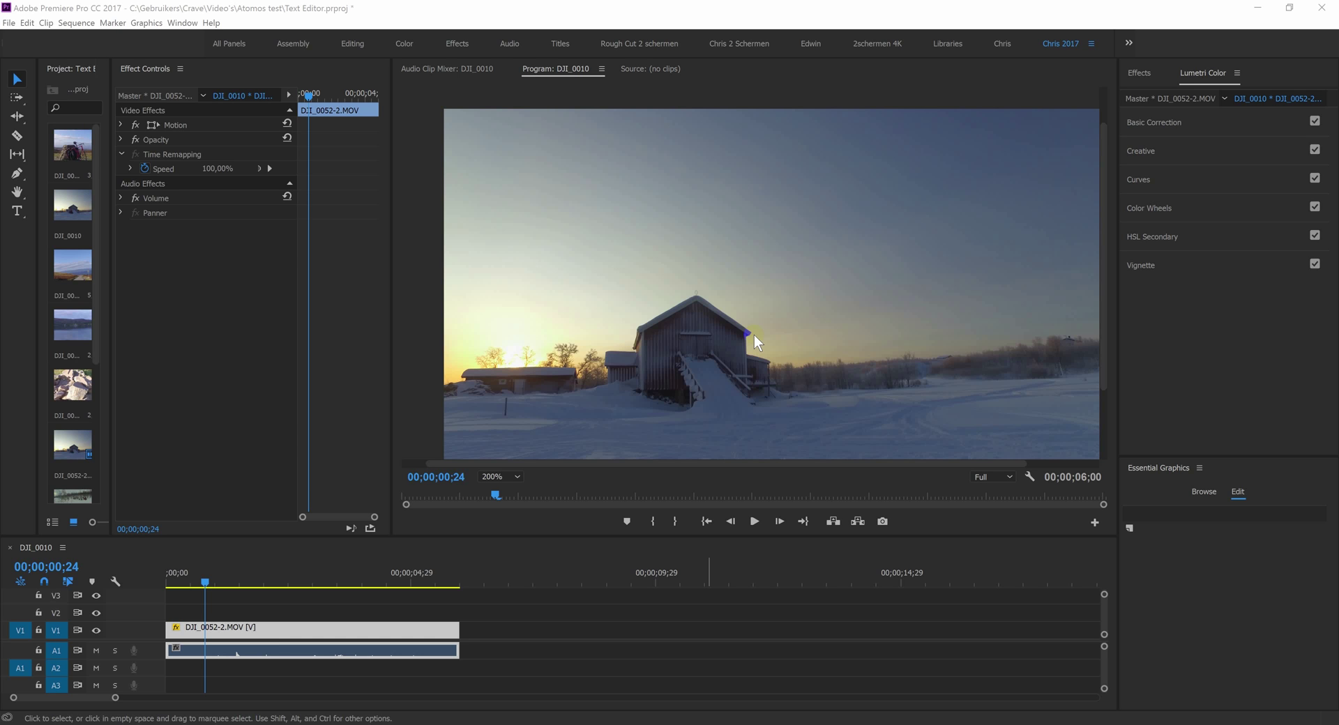
Step: Move the playhead to 00;00;01;27, where the sun sets between the mast and barn
click(206, 582)
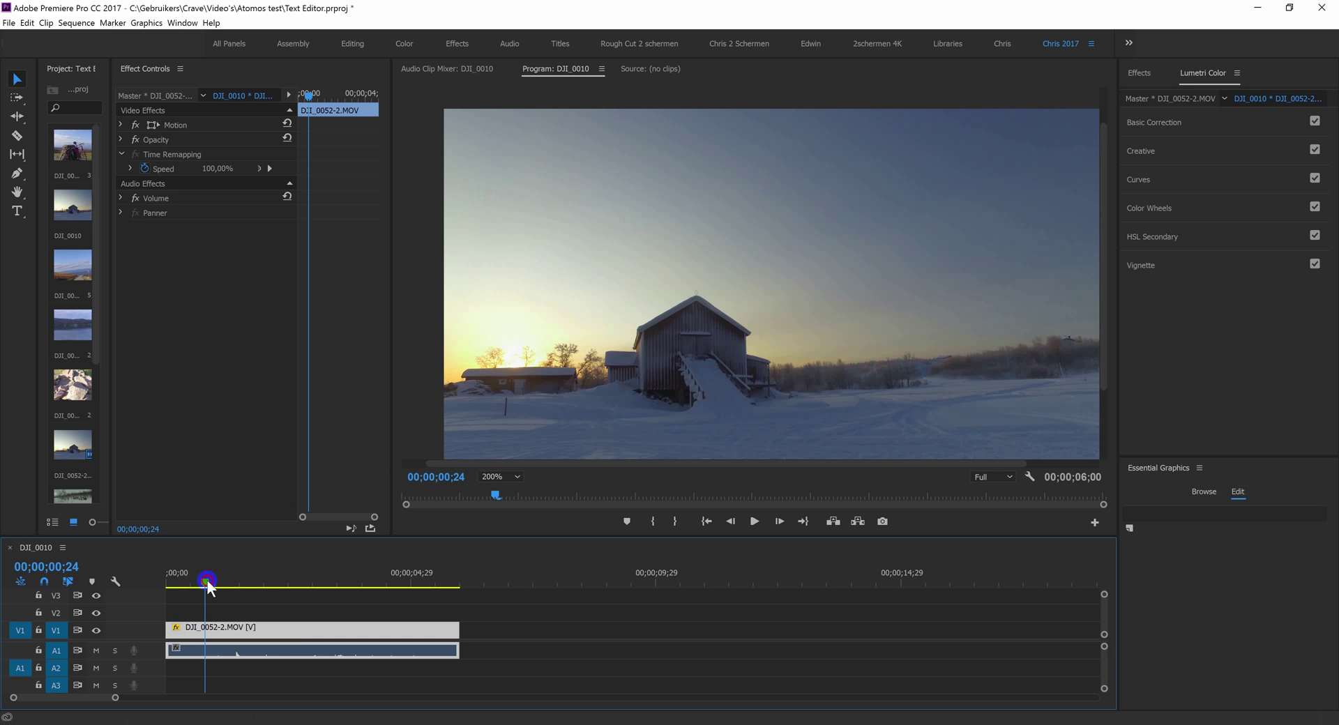
drag(207, 583, 263, 583)
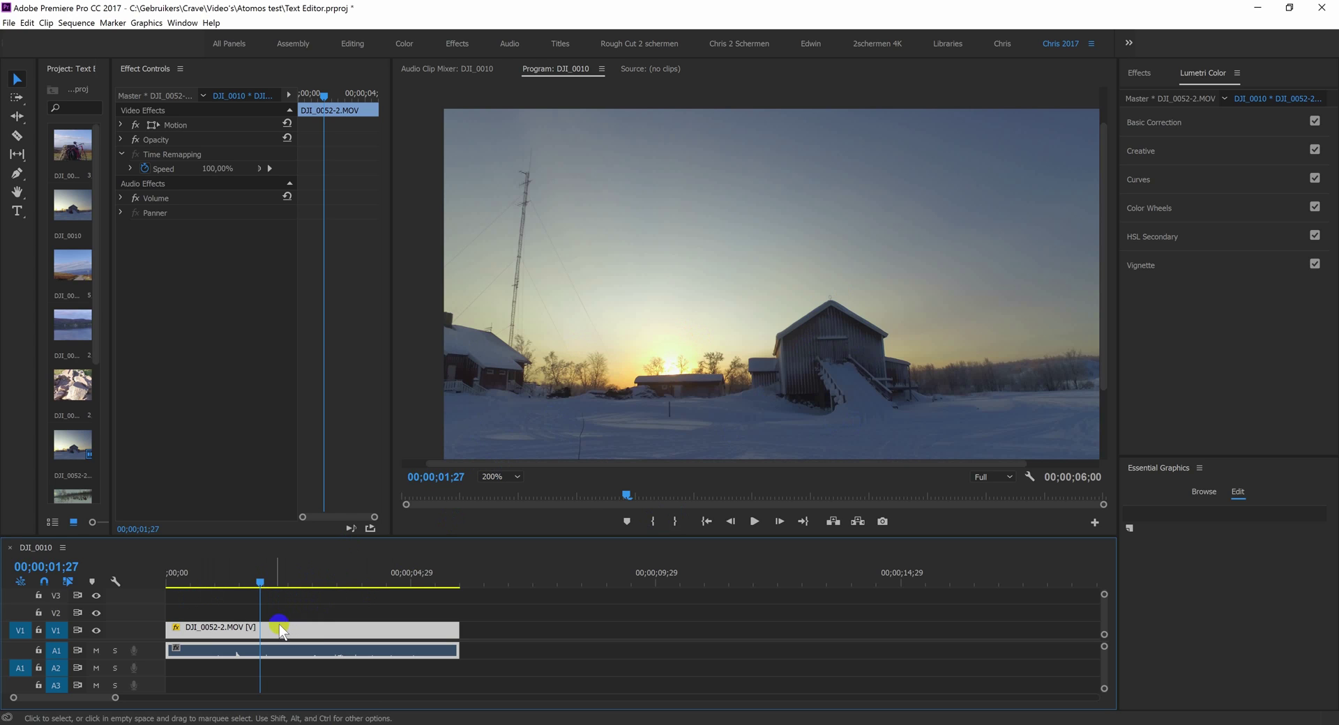
Step: In Lumetri Basic Correction, set Exposure to 1,3, Contrast to 13,9 and Shadows to 25,0
click(1199, 120)
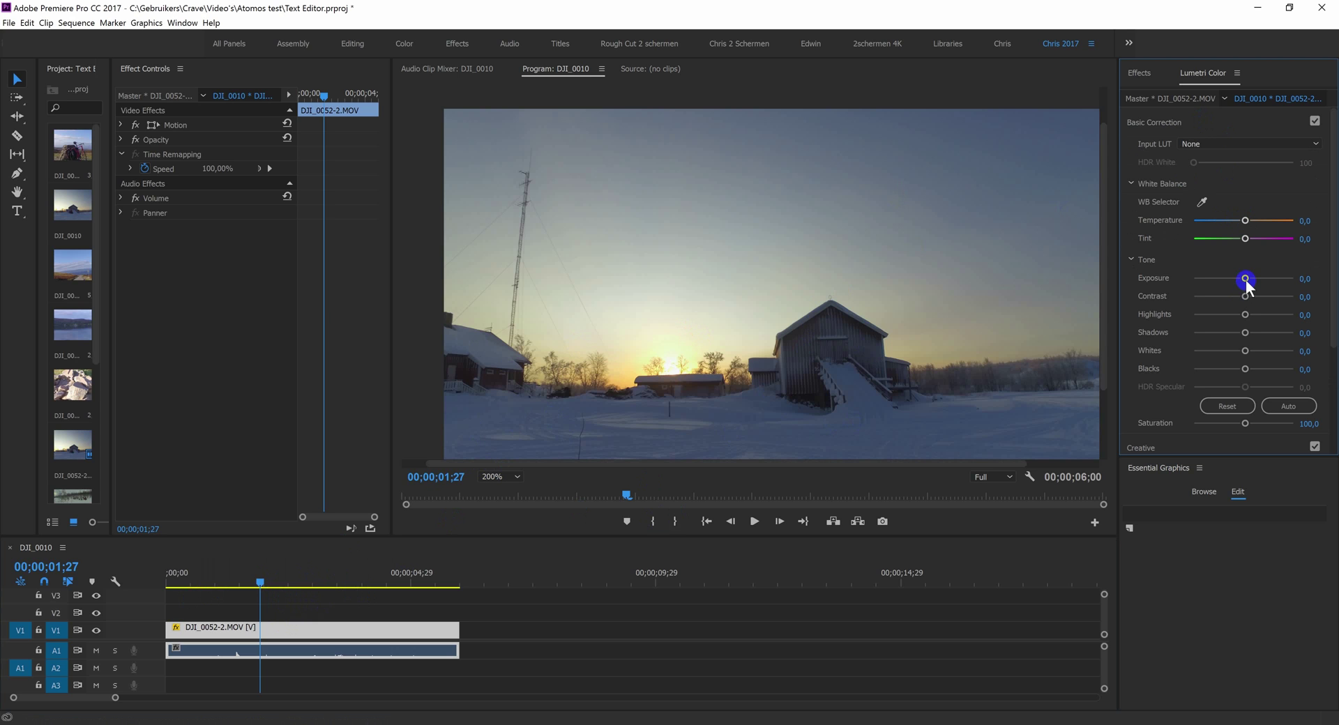
drag(1246, 280, 1255, 279)
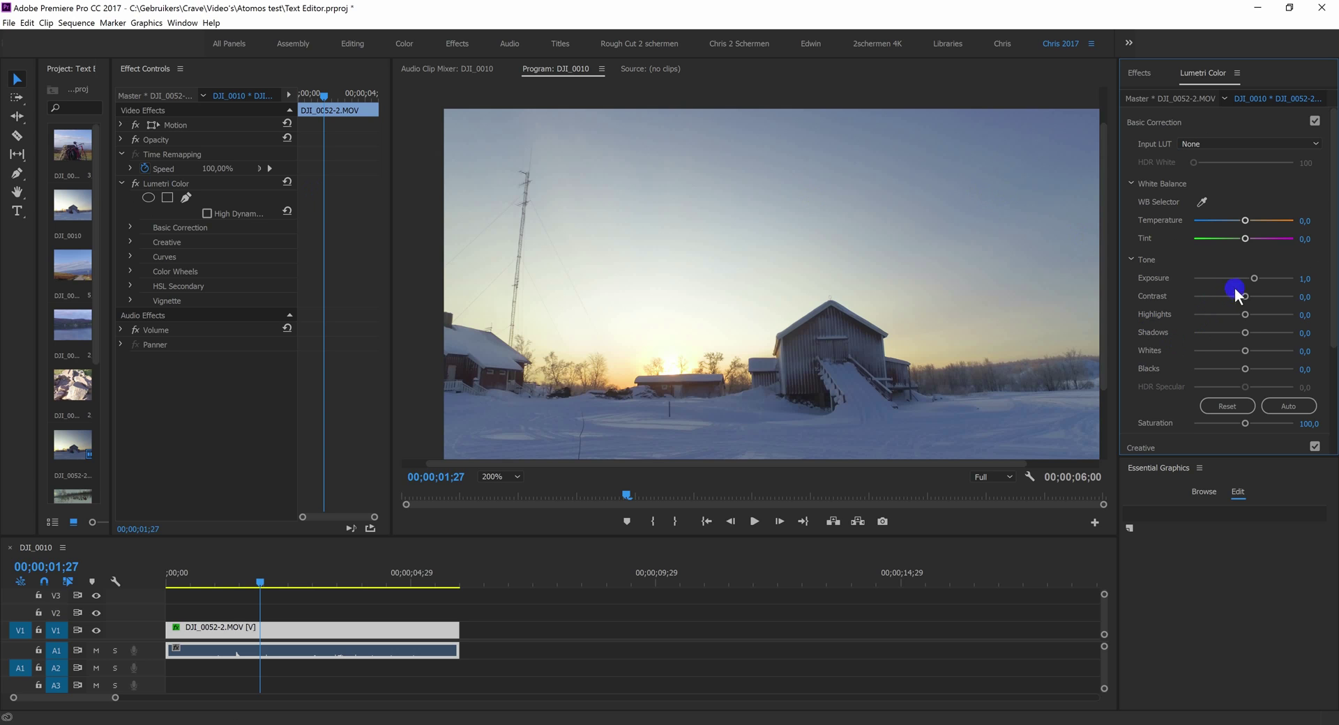
click(1255, 278)
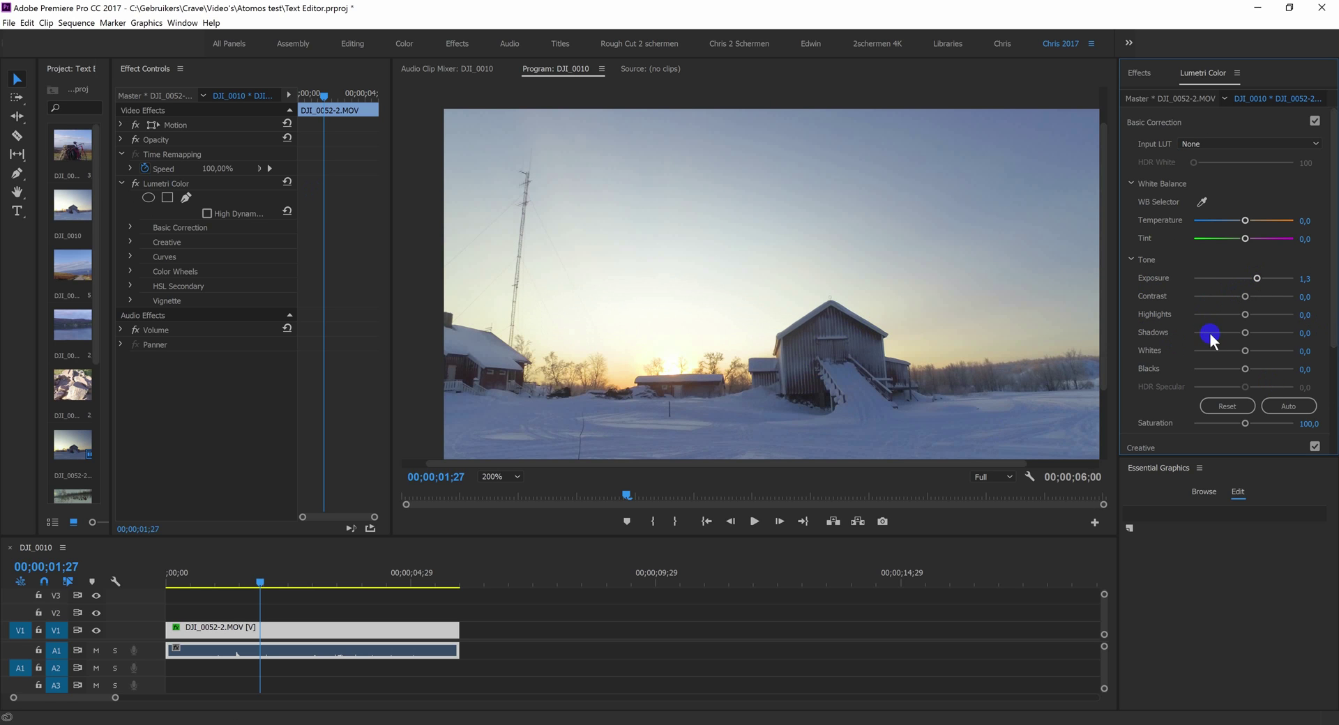
drag(1245, 333, 1250, 297)
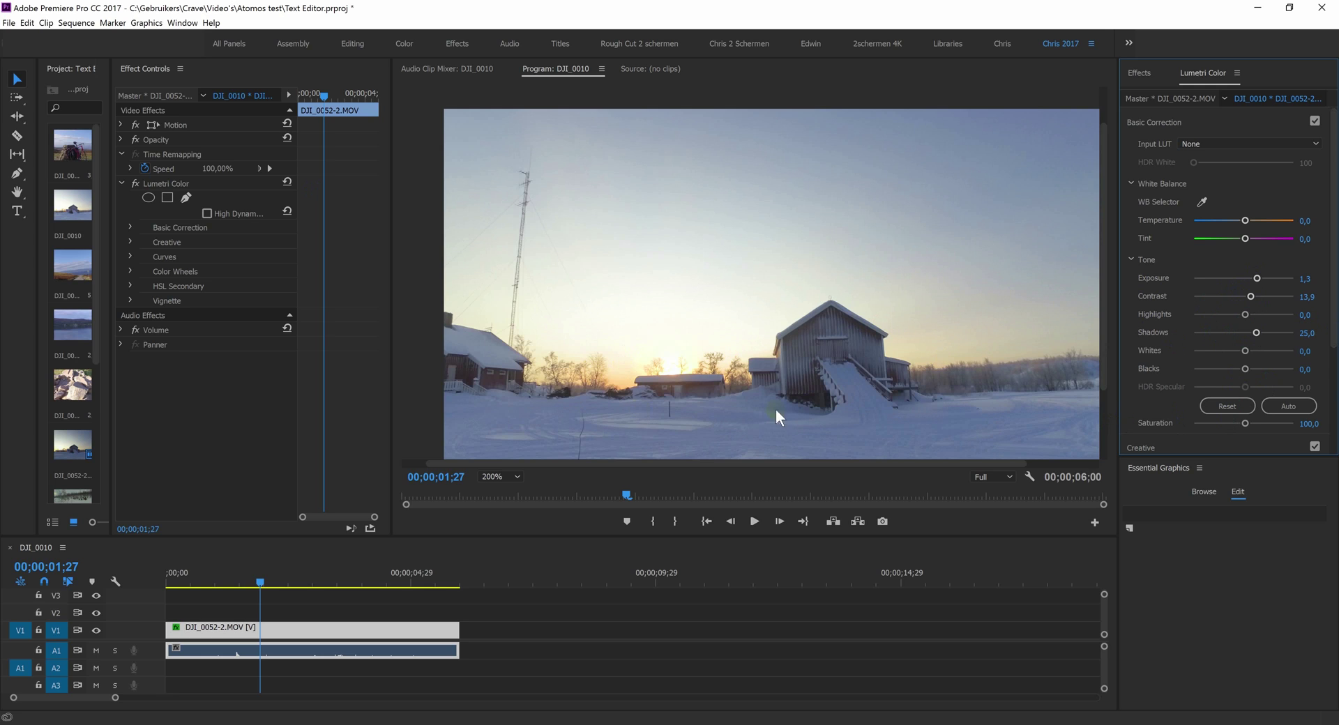
click(660, 343)
click(722, 336)
Step: Add an ellipse mask over the sun with feather 173,0 and expansion -242,7
click(148, 196)
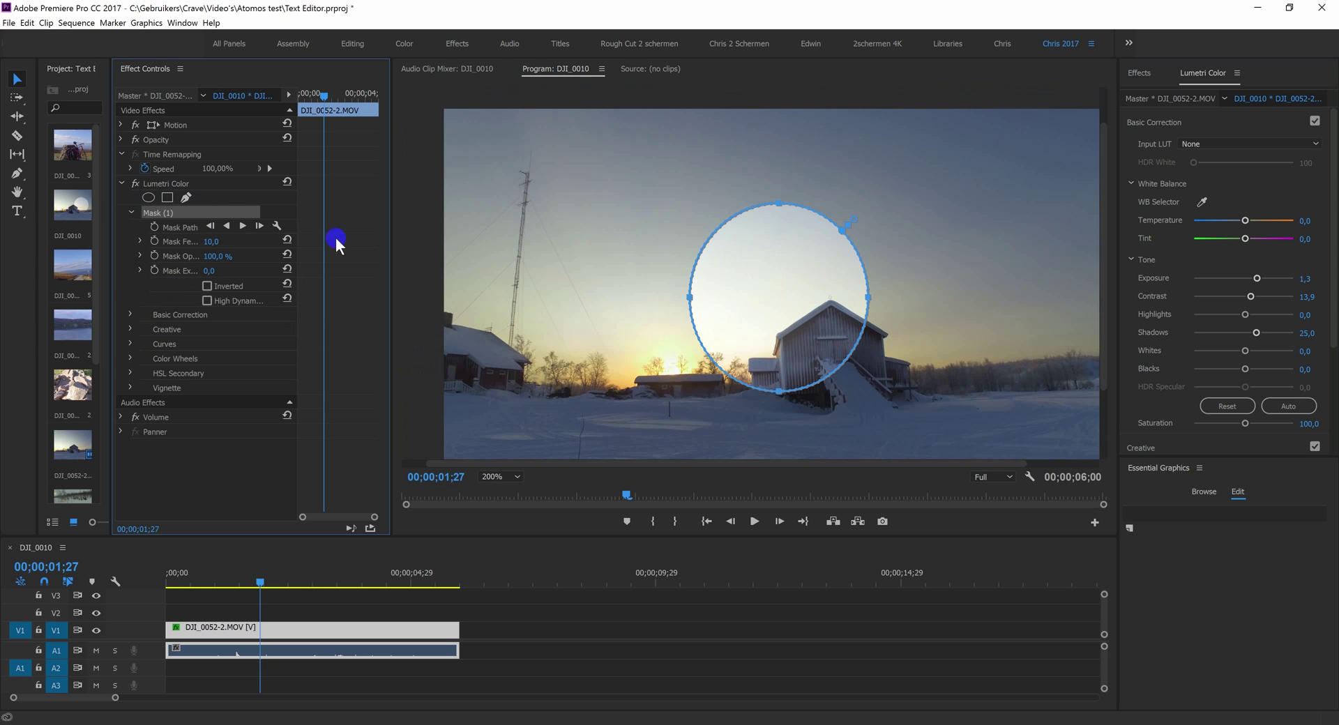
drag(798, 279, 698, 338)
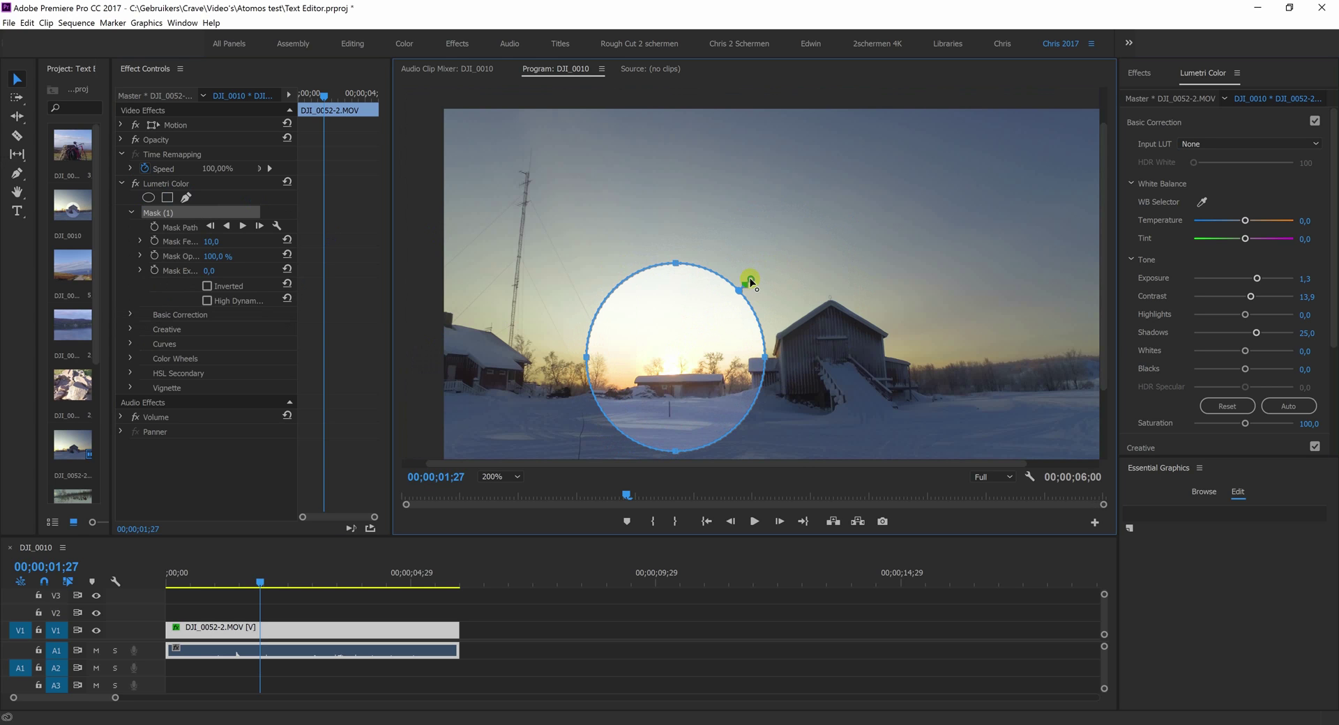
drag(751, 282, 766, 266)
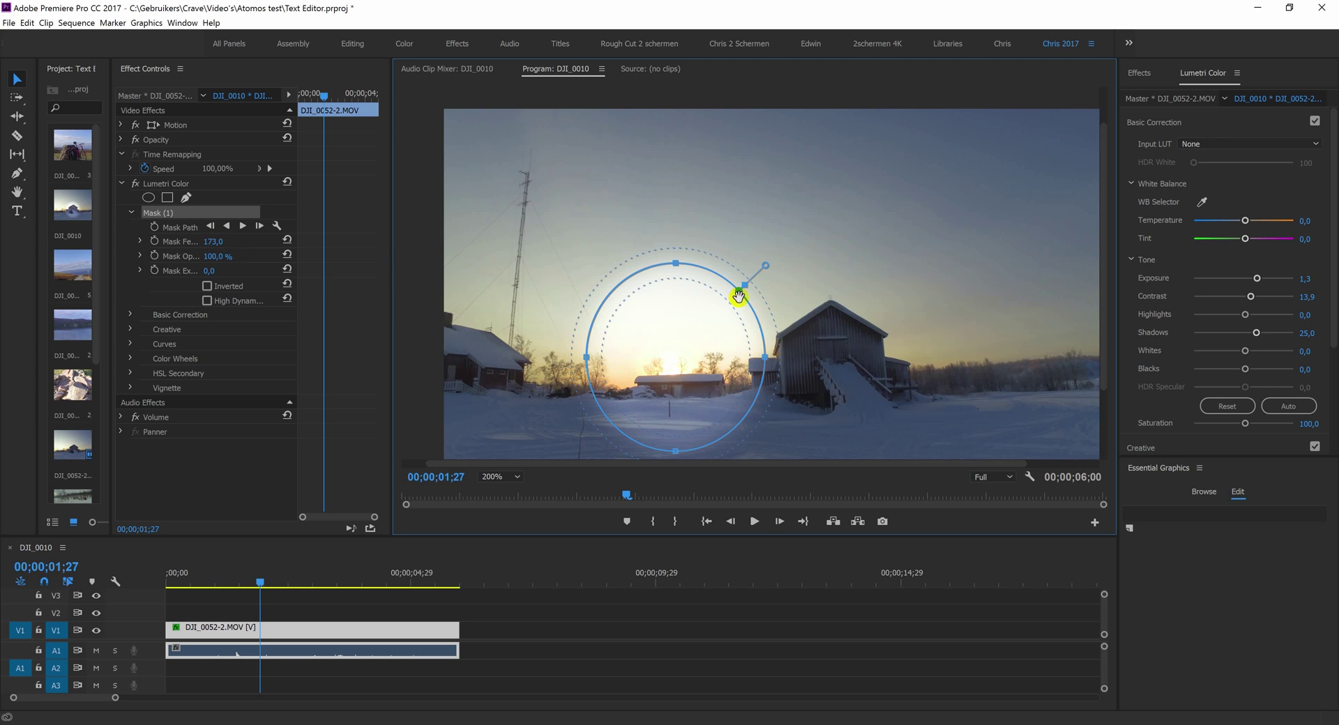
drag(746, 283, 699, 331)
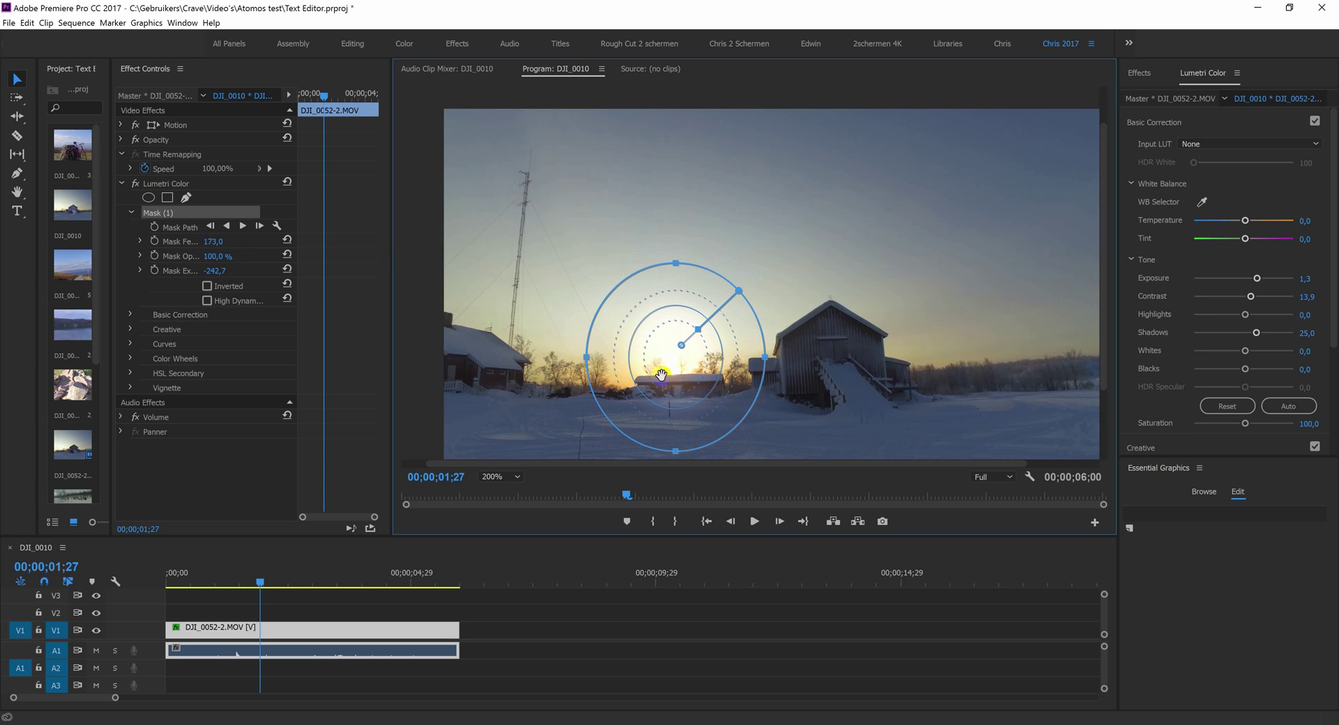
Step: Invert Mask (1) and recentre its ellipse on the sun
click(208, 286)
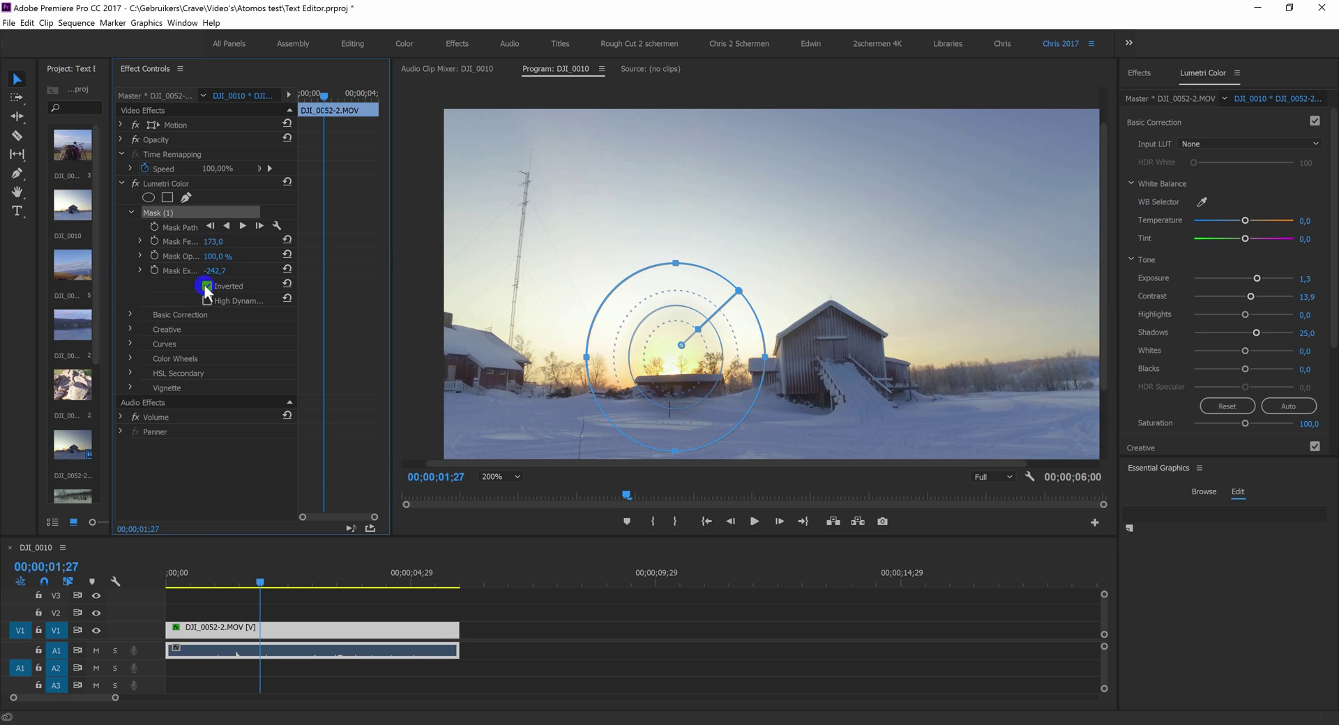
click(687, 376)
mouse_move(692, 367)
mouse_down()
mouse_move(671, 372)
mouse_move(684, 377)
mouse_up()
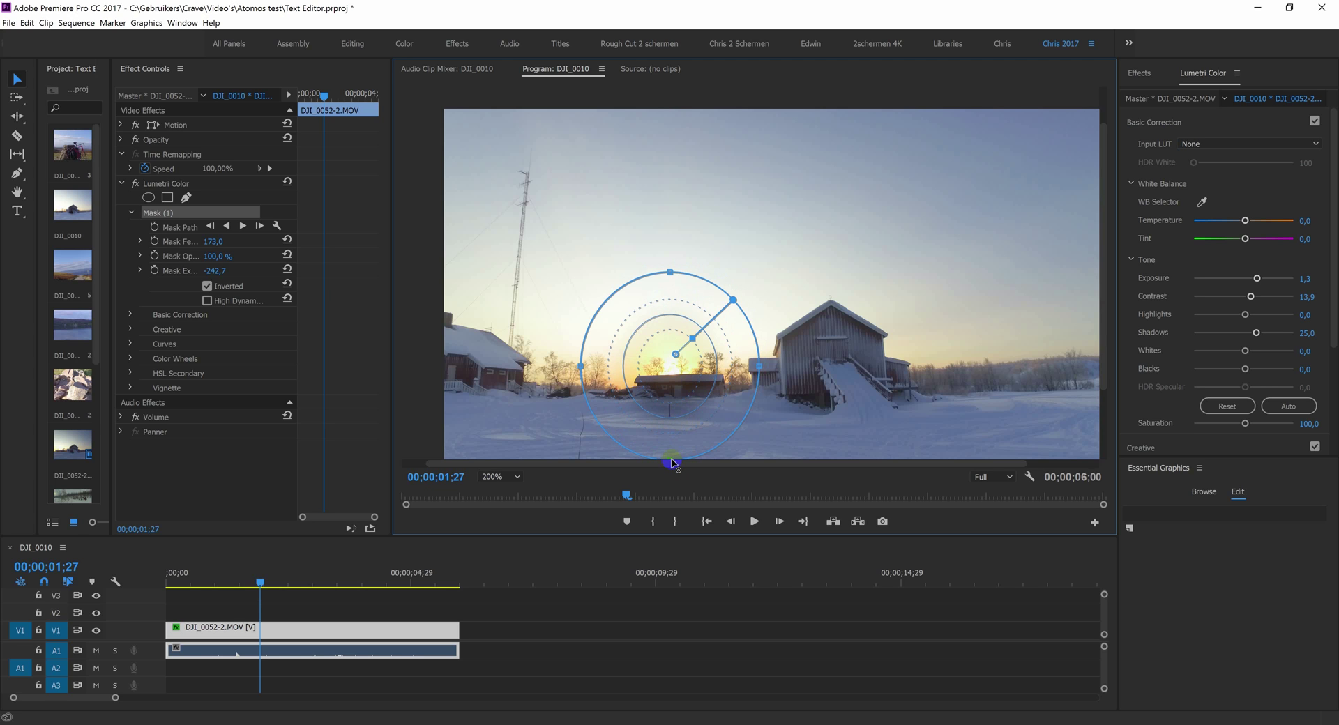
Step: Fine-tune the mask's bottom edge and position so it fits the sun
drag(673, 459, 670, 438)
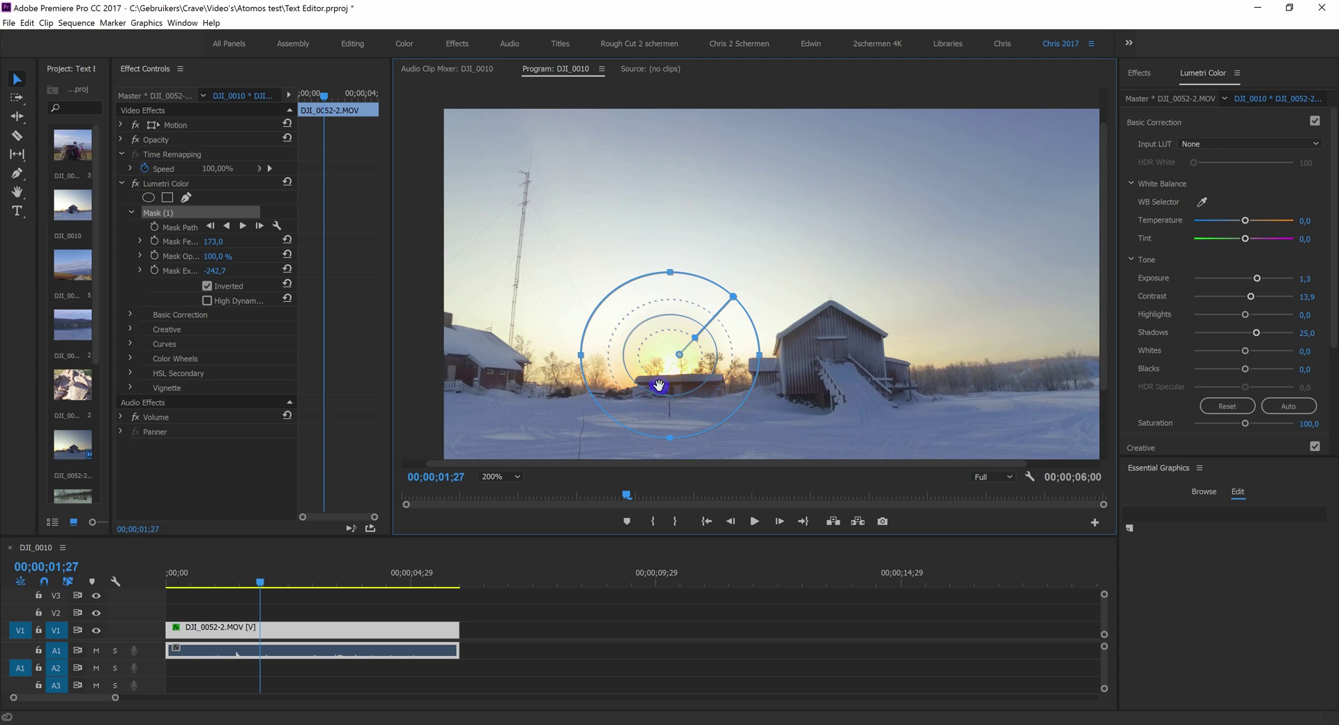
drag(674, 369, 674, 368)
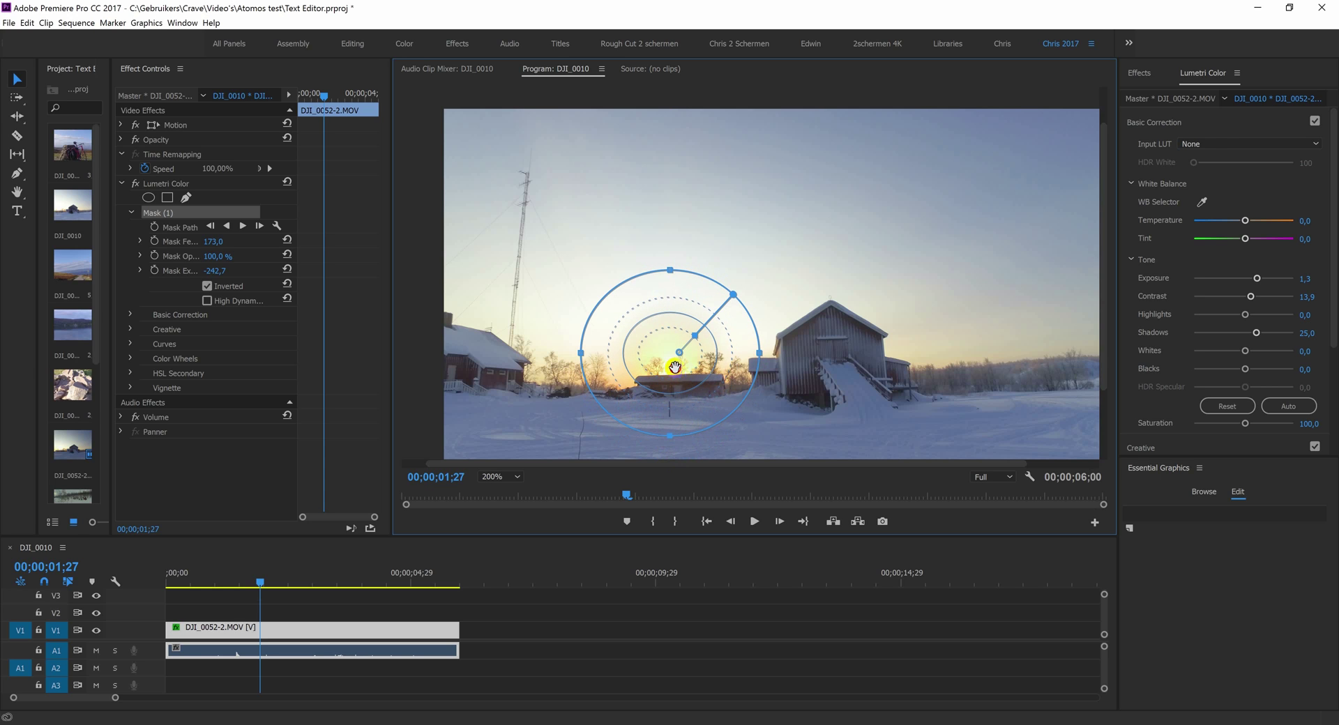
drag(670, 435, 670, 431)
drag(655, 348, 657, 350)
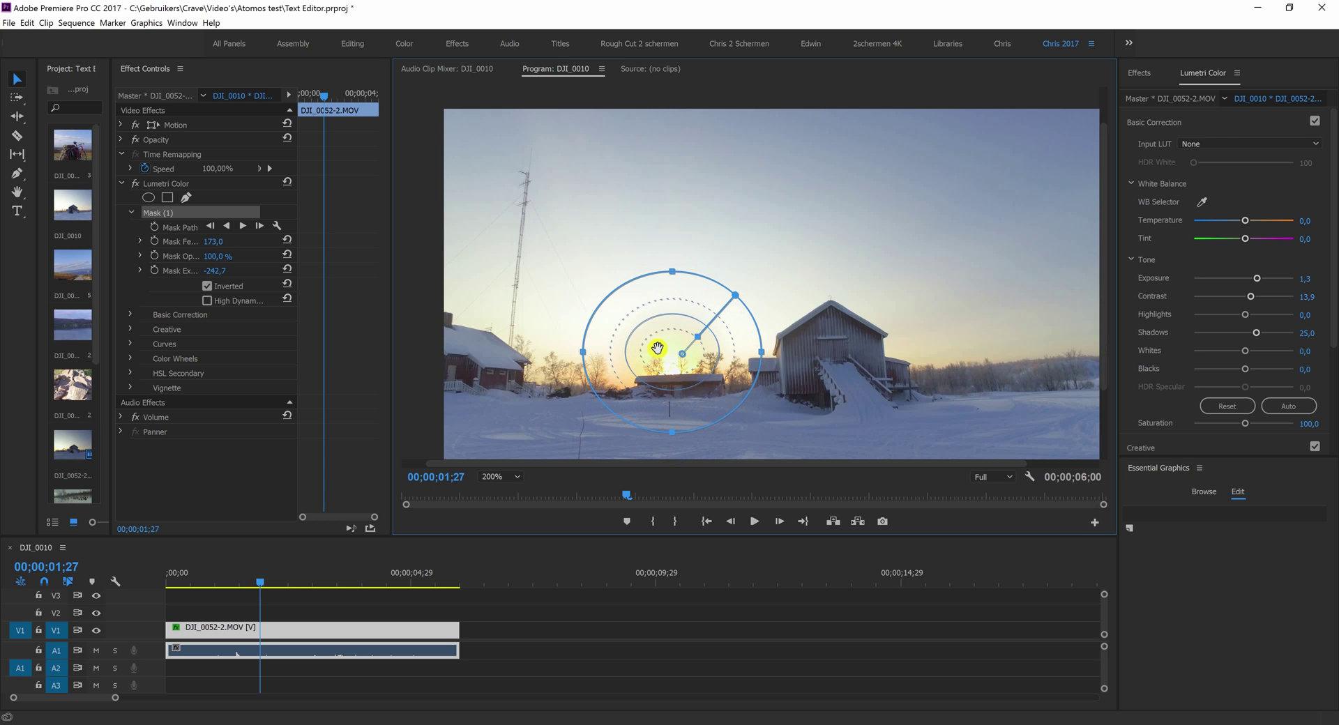
Step: Track Mask (1) backward to 00;00;00;00, keeping the tracking window off the image
click(228, 226)
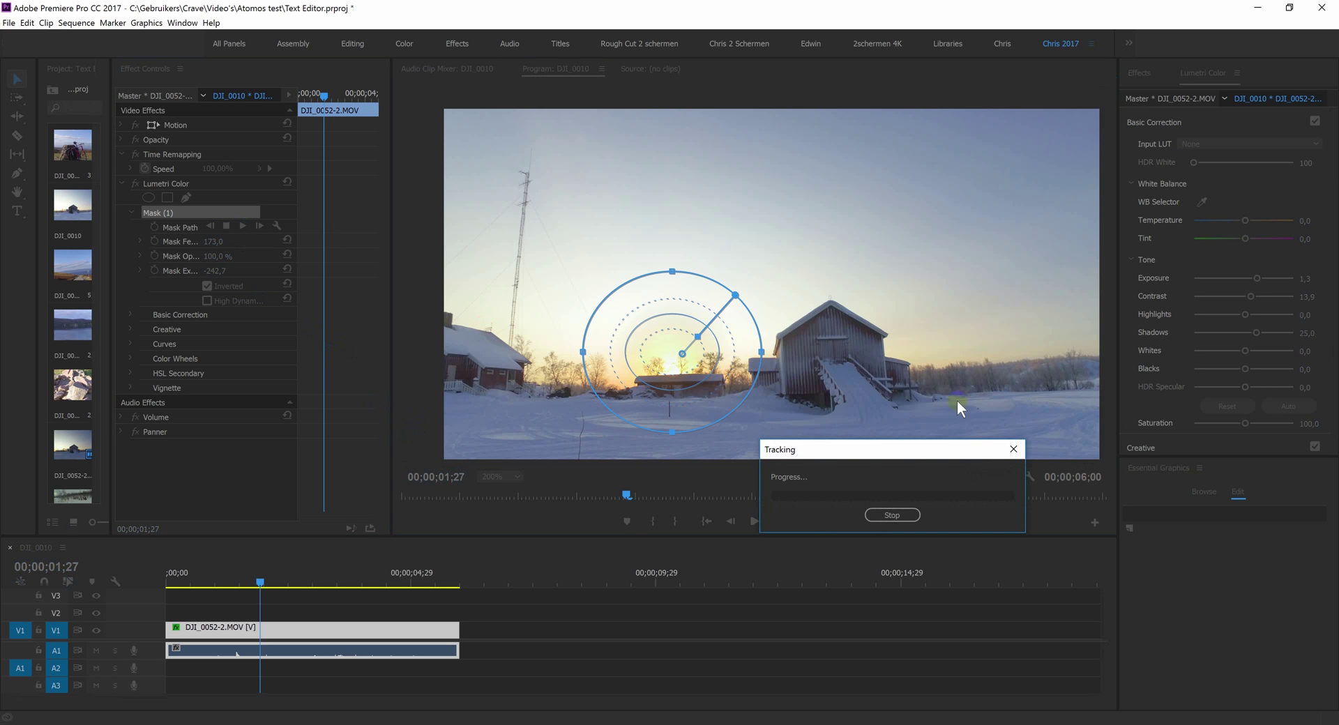
drag(936, 450, 959, 205)
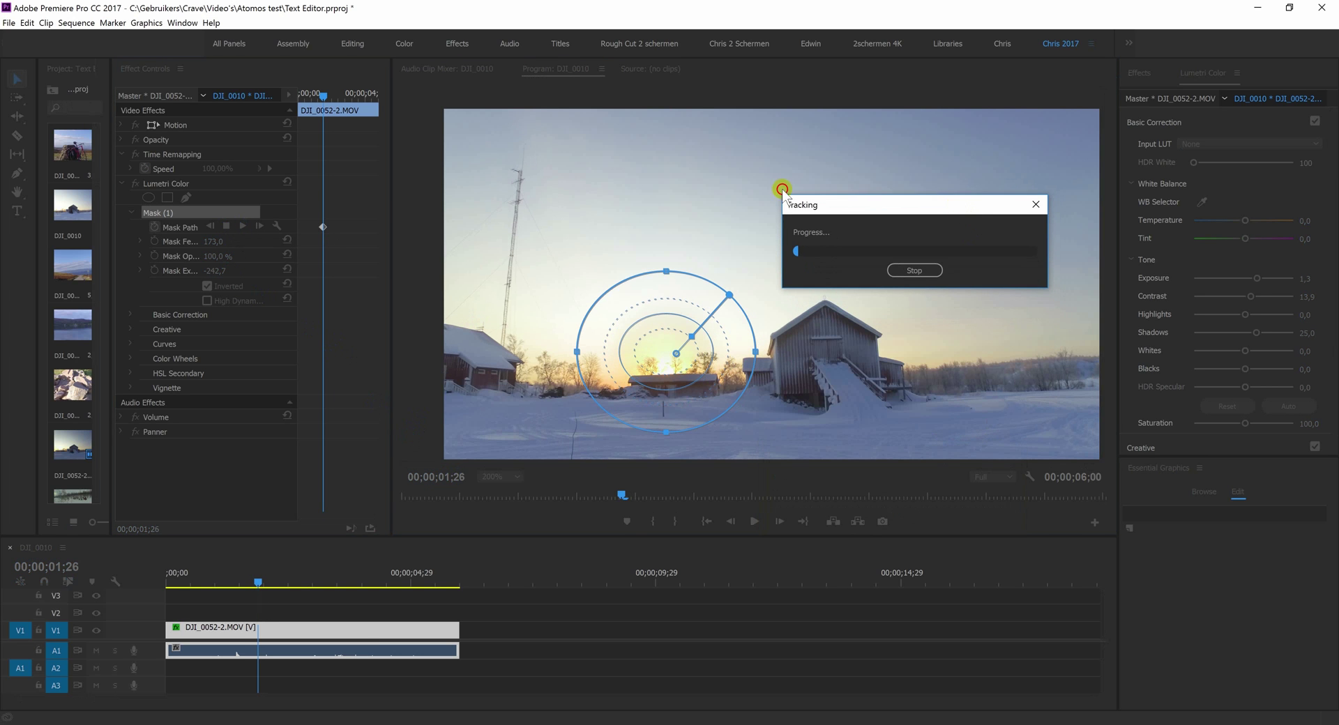
drag(395, 201, 303, 215)
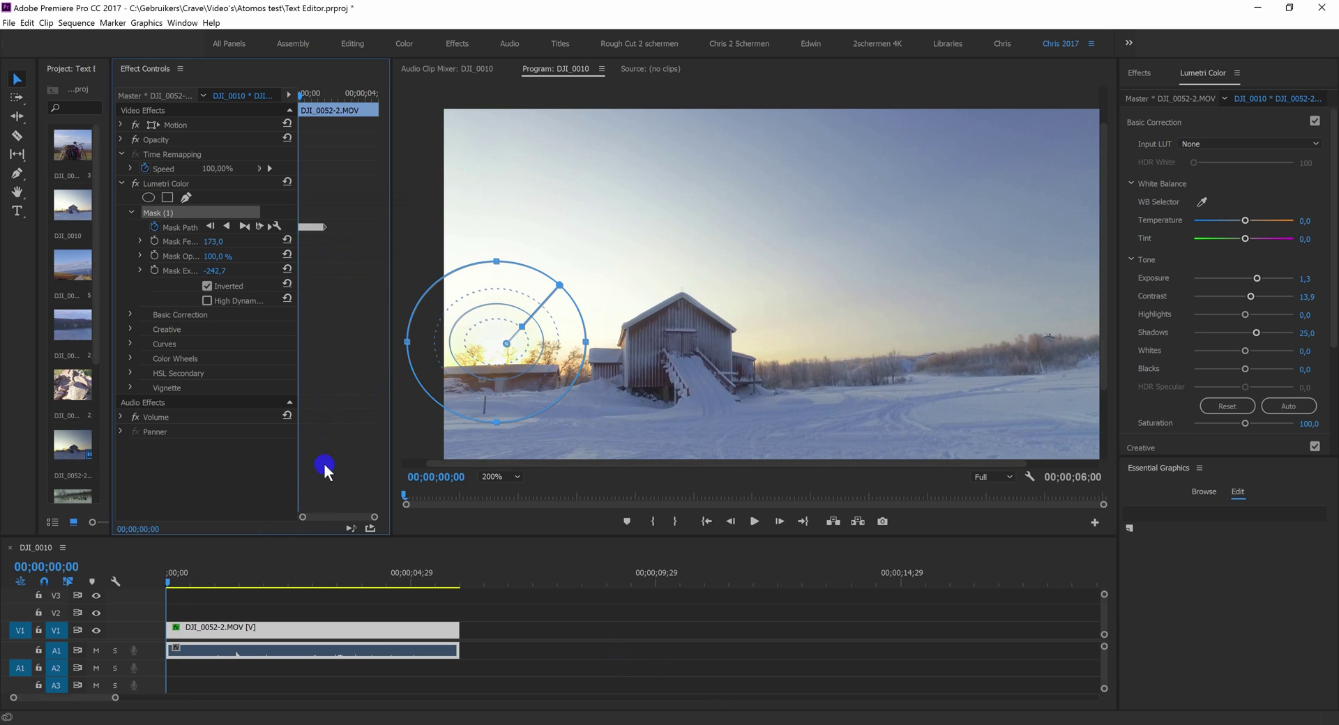
Step: Zoom the Effect Controls timeline and return the playhead to 00;00;01;27
drag(310, 517, 322, 516)
drag(357, 89, 369, 85)
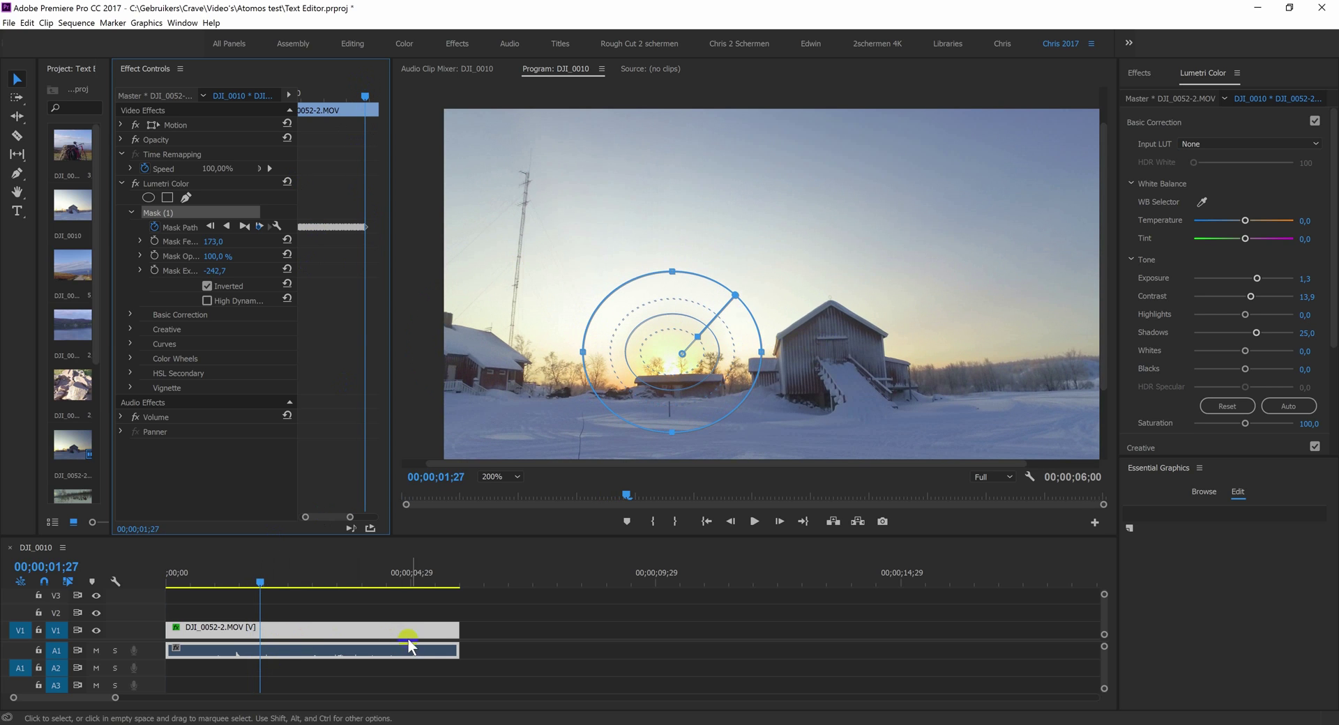
Step: Track the mask forward to 00;00;05;28, then return to frame 00;00;00;08
click(243, 226)
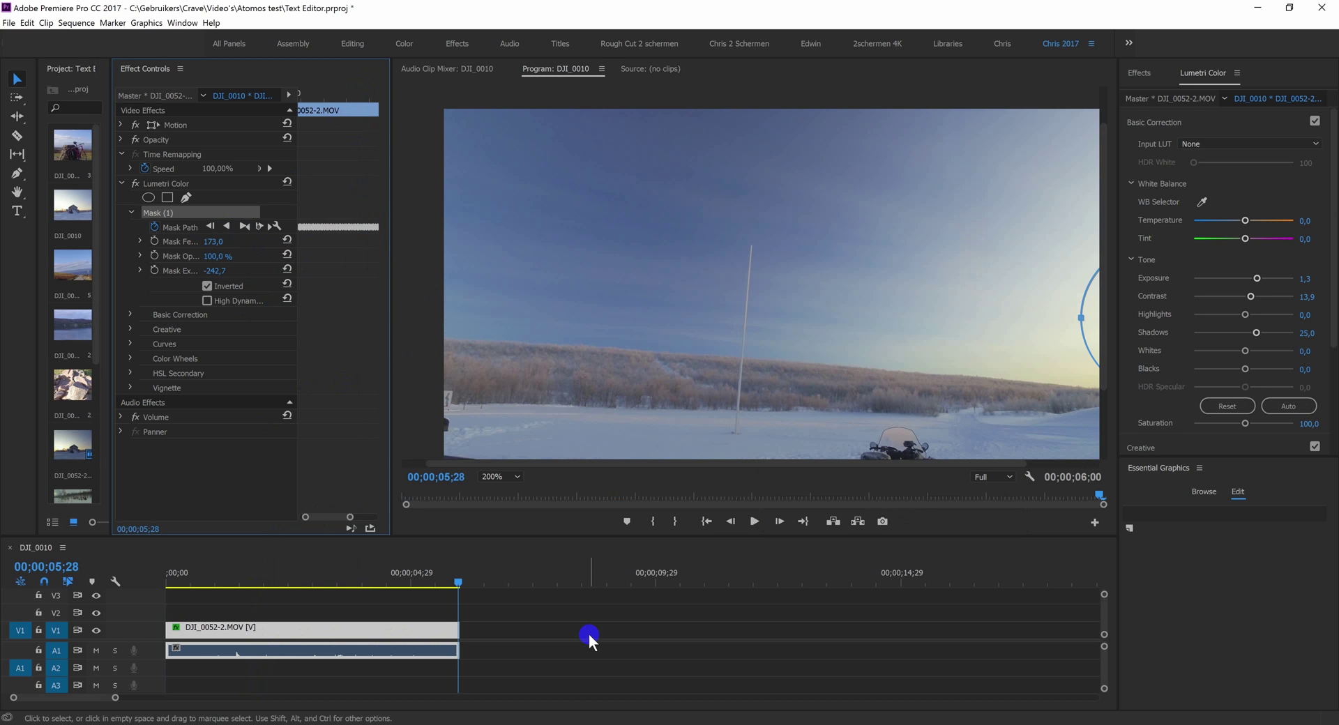
click(396, 571)
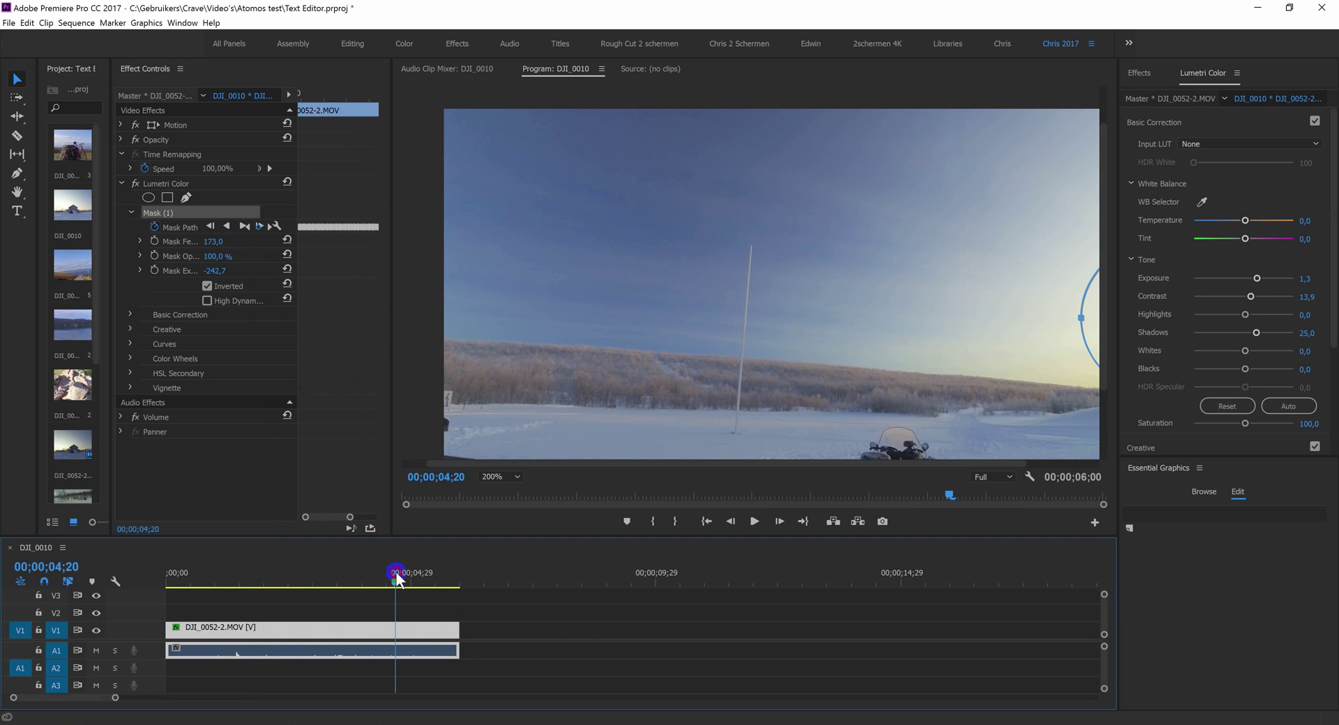
click(252, 576)
drag(252, 576, 179, 572)
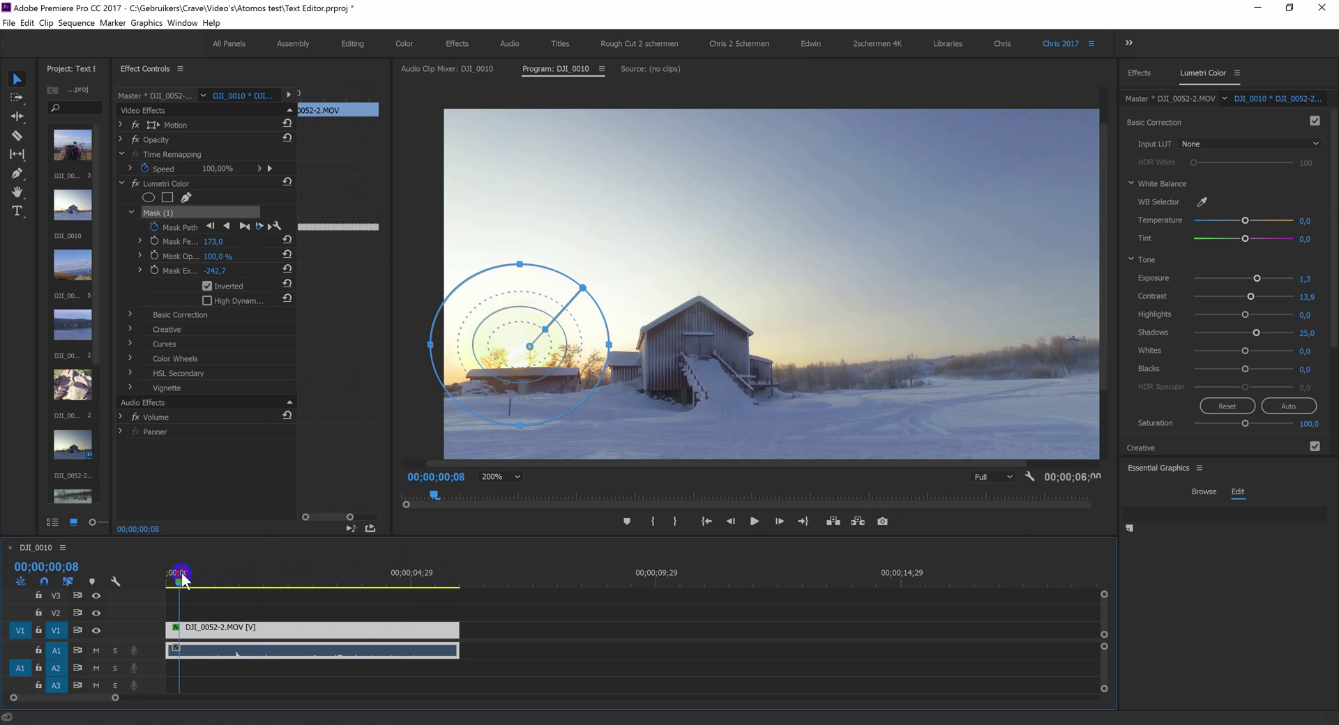
Step: Render In to Out, then play and scrub to 00;00;03;13 to check the tracked mask
click(46, 23)
mouse_move(70, 23)
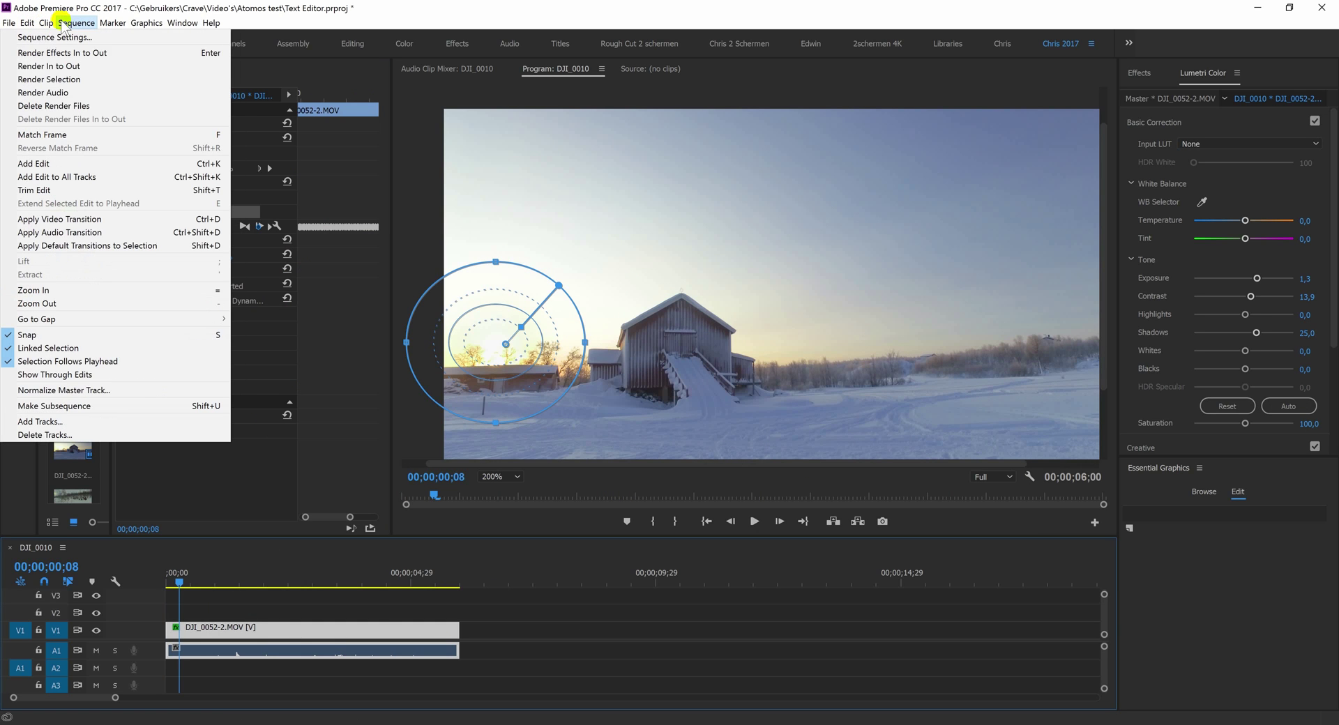
click(74, 63)
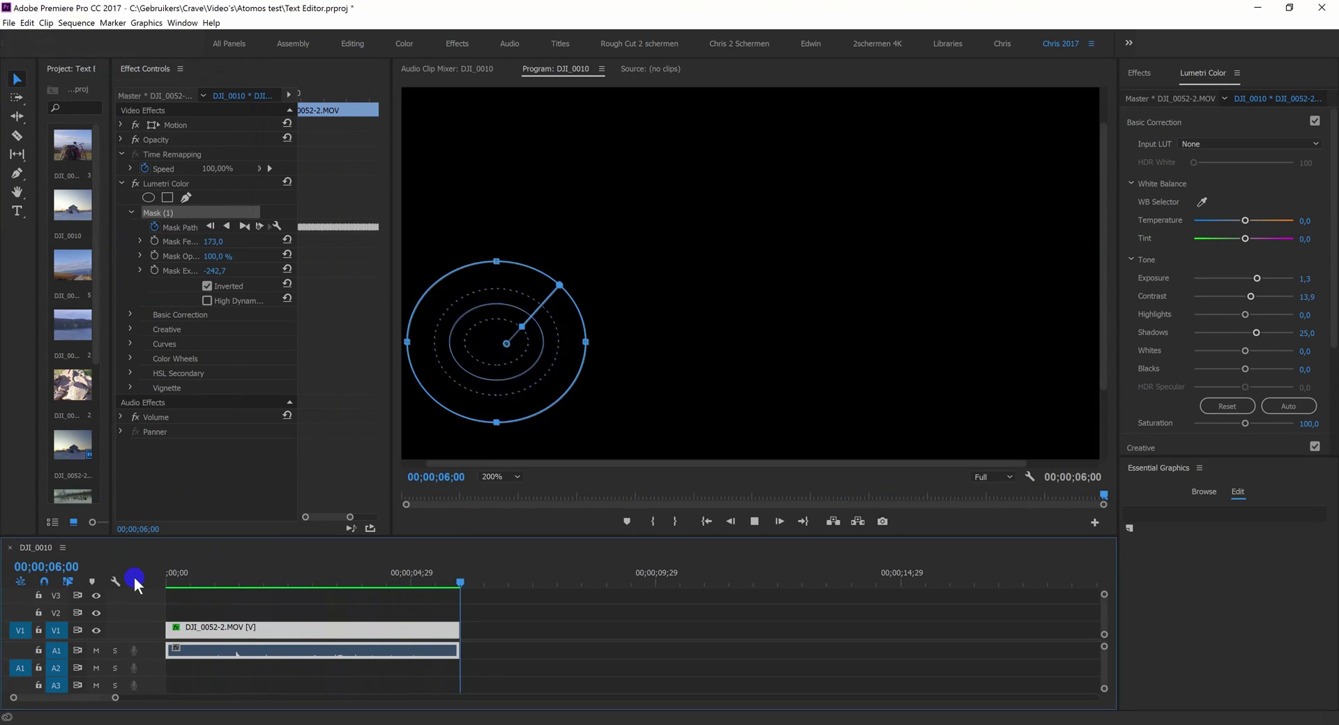
key(space)
key(space)
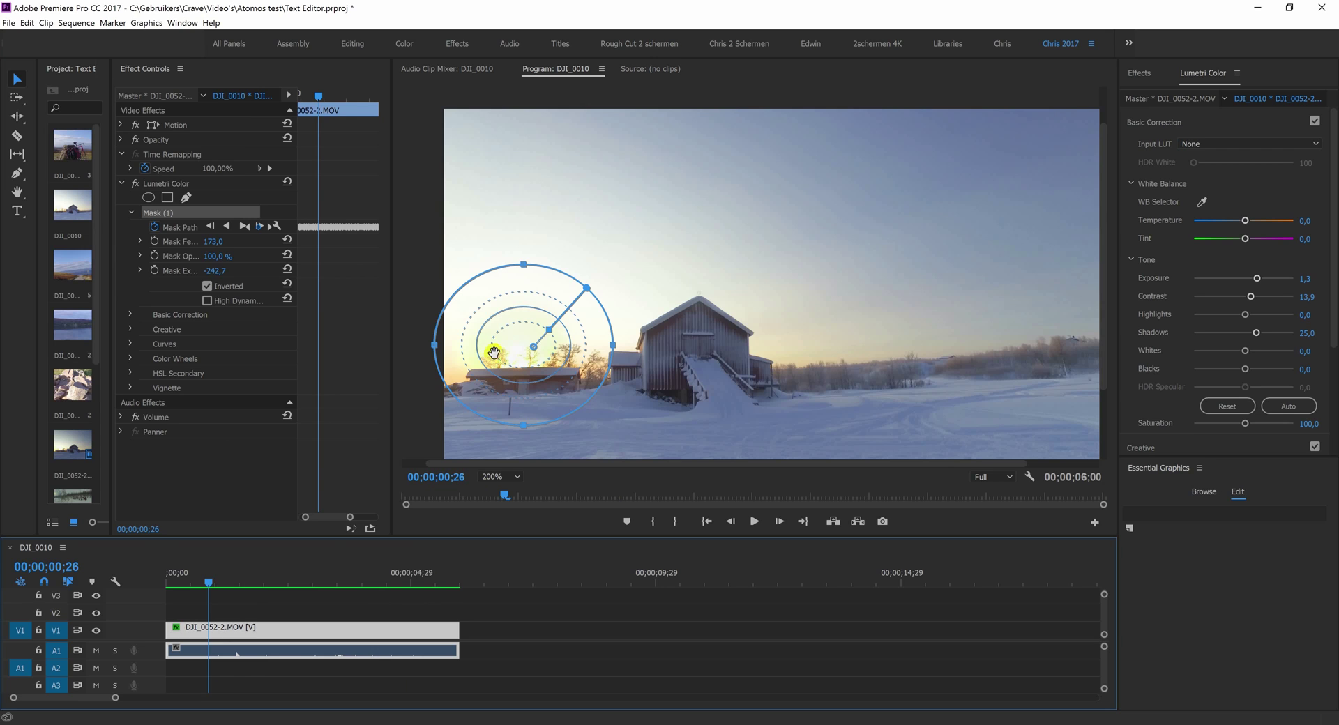
drag(266, 579, 337, 579)
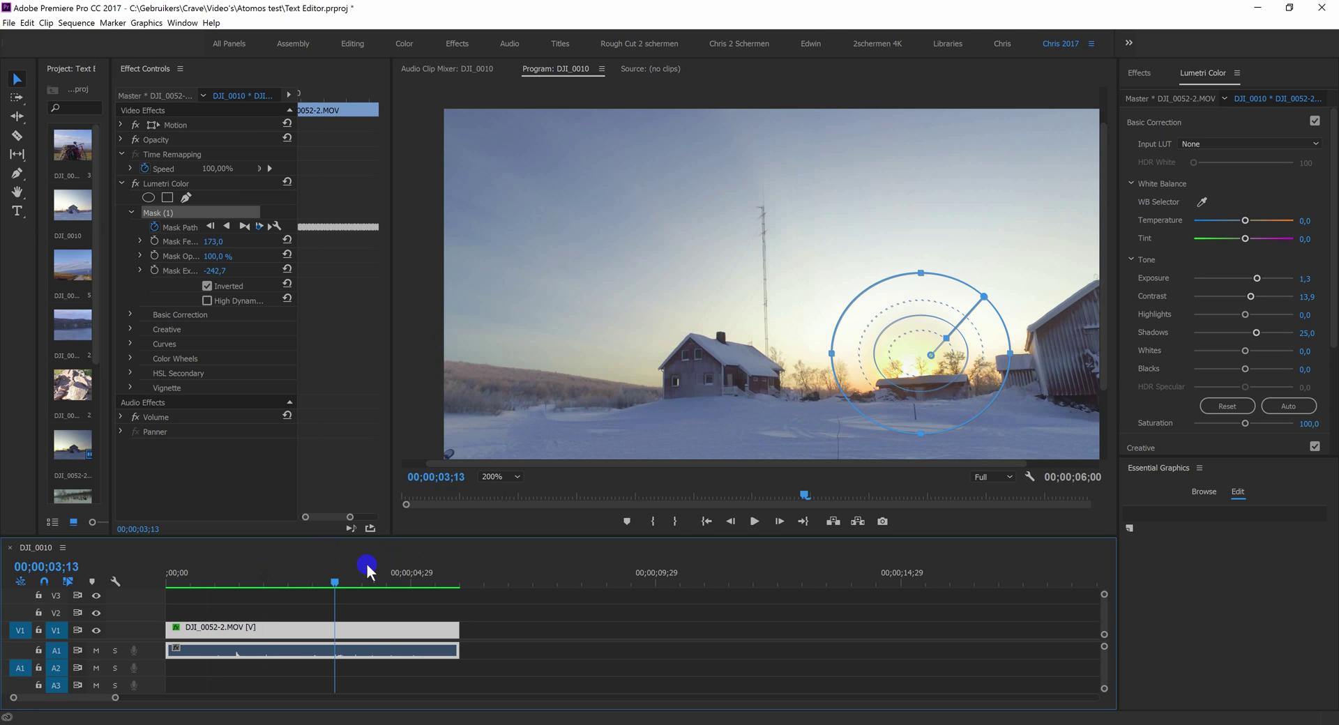